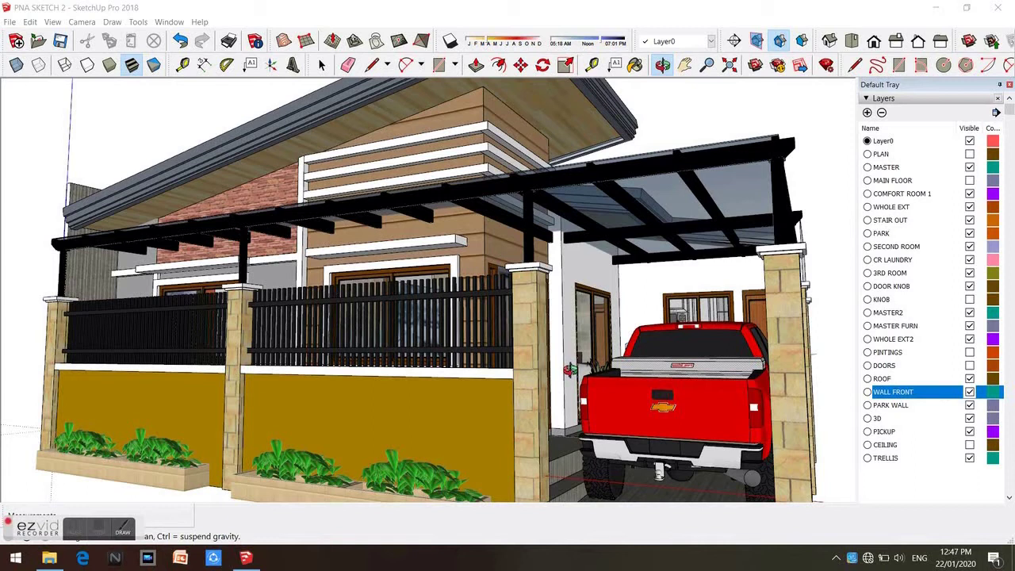
- Zoom in and orbit from the front of the house to frame the carport and red pickup
{"action": "scroll", "coordinate": [577, 331], "scroll_direction": "down", "scroll_amount": 2}
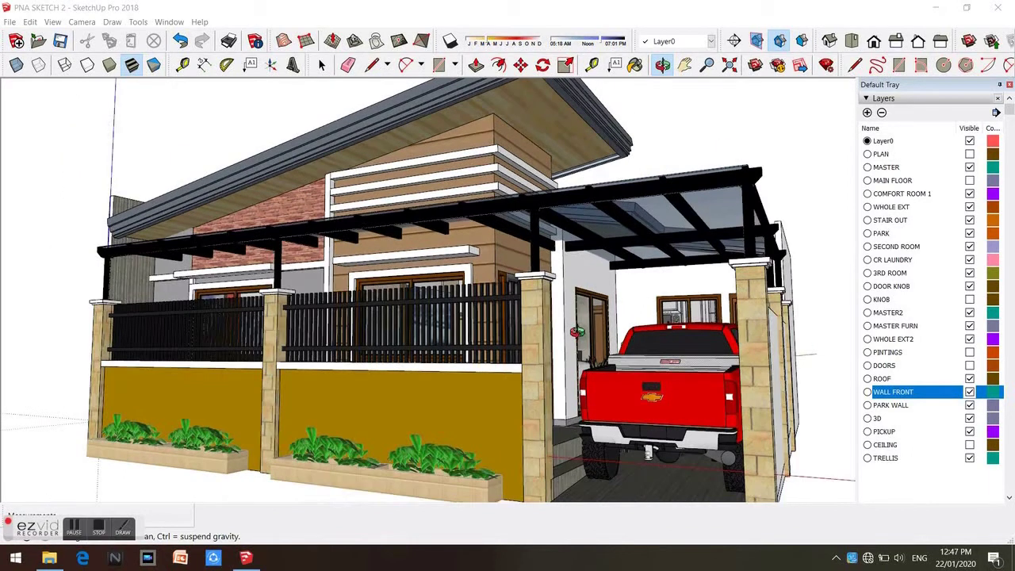
{"action": "scroll", "coordinate": [578, 331], "scroll_direction": "down", "scroll_amount": 2}
{"action": "scroll", "coordinate": [555, 298], "scroll_direction": "up", "scroll_amount": 2}
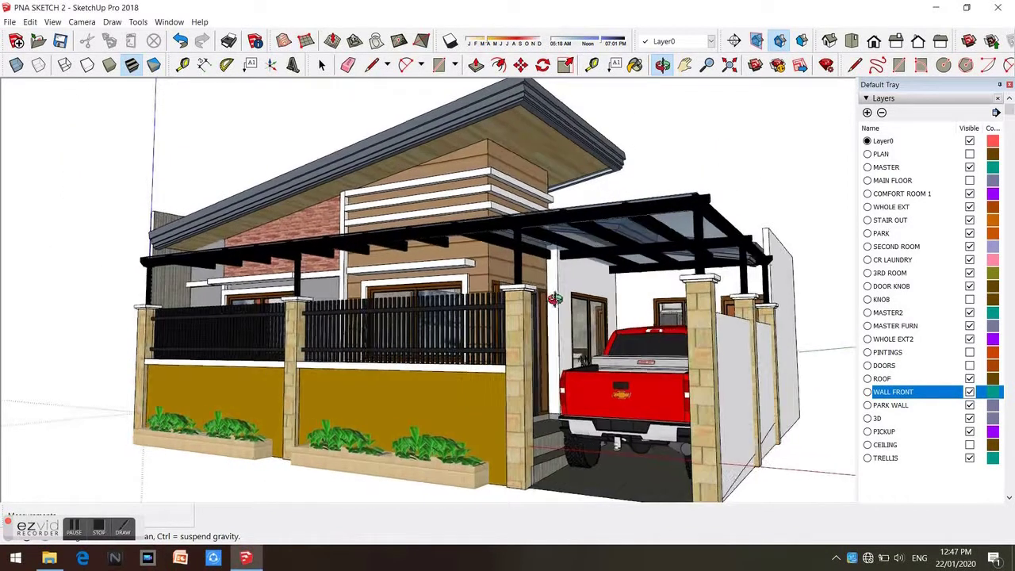
{"action": "scroll", "coordinate": [555, 298], "scroll_direction": "up", "scroll_amount": 3}
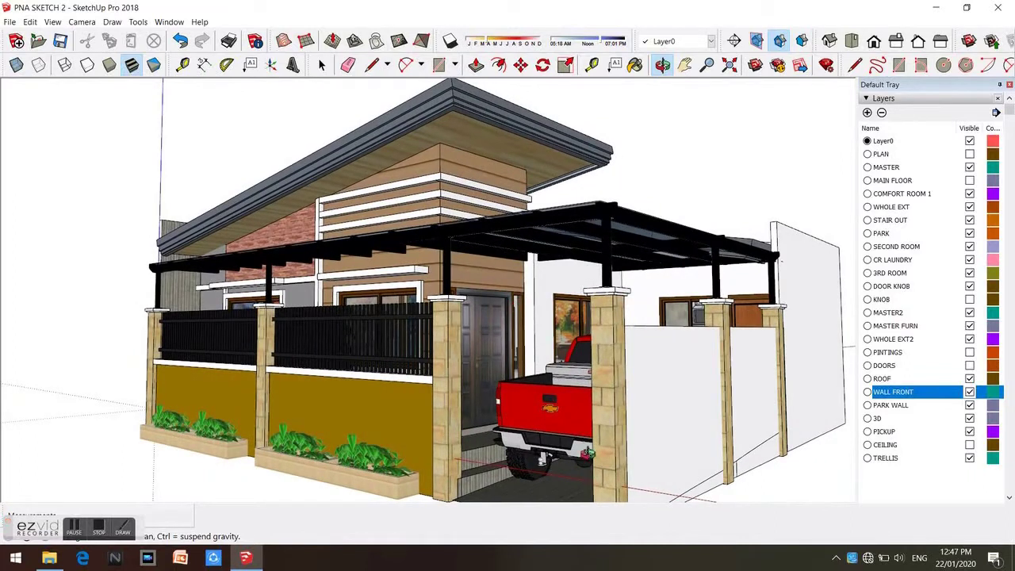
{"action": "scroll", "coordinate": [555, 408], "scroll_direction": "up", "scroll_amount": 1}
{"action": "scroll", "coordinate": [444, 376], "scroll_direction": "up", "scroll_amount": 1}
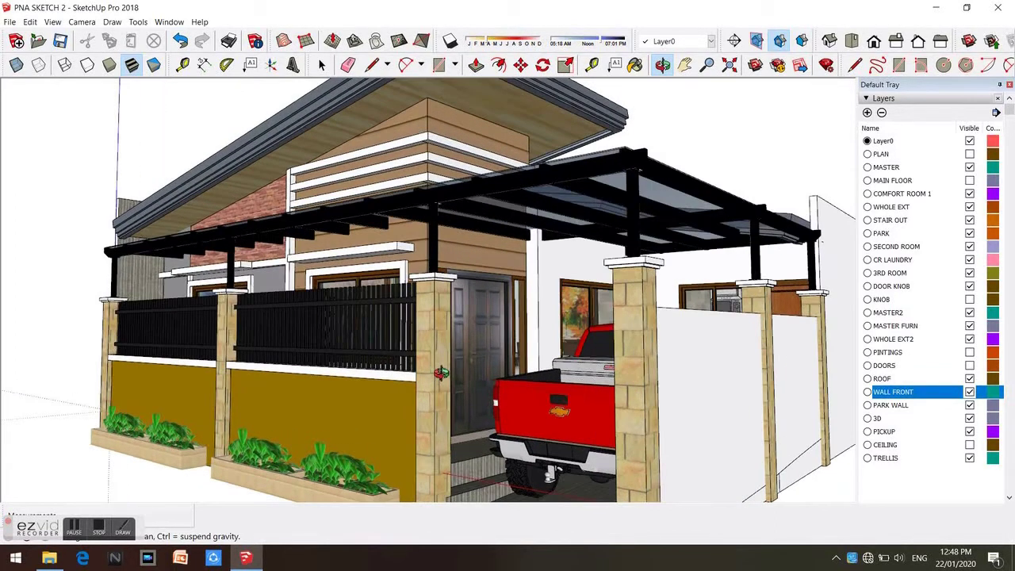
{"action": "scroll", "coordinate": [441, 372], "scroll_direction": "up", "scroll_amount": 1}
{"action": "scroll", "coordinate": [441, 373], "scroll_direction": "up", "scroll_amount": 1}
{"action": "mouse_move", "coordinate": [441, 372]}
{"action": "left_mouse_down"}
{"action": "mouse_move", "coordinate": [449, 314]}
{"action": "mouse_move", "coordinate": [526, 321]}
{"action": "left_mouse_up"}
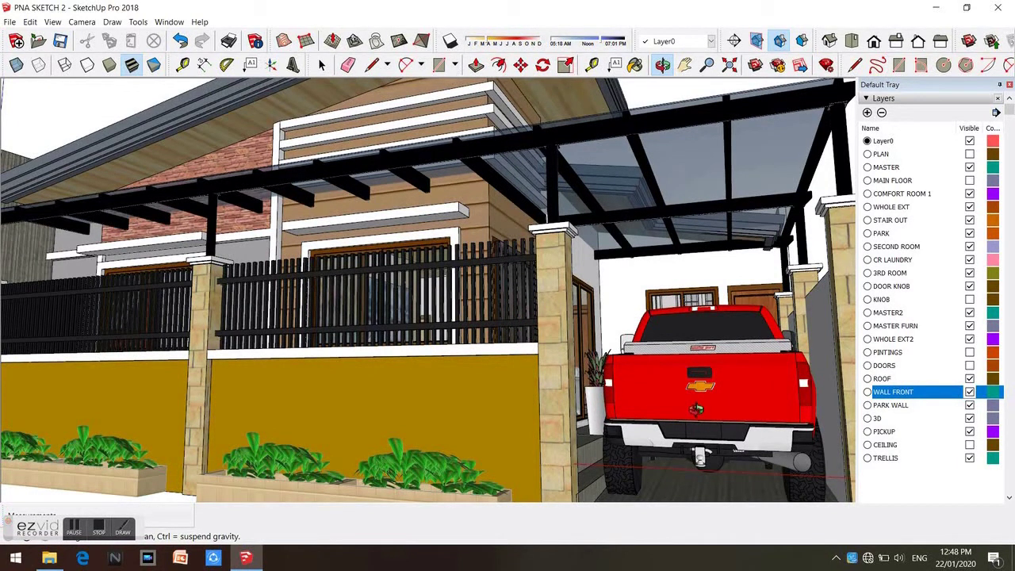
- Switch off the PICKUP layer and move in close to the entrance door and porch
{"action": "left_click", "coordinate": [970, 433]}
{"action": "left_click_drag", "start_coordinate": [802, 419], "coordinate": [773, 409]}
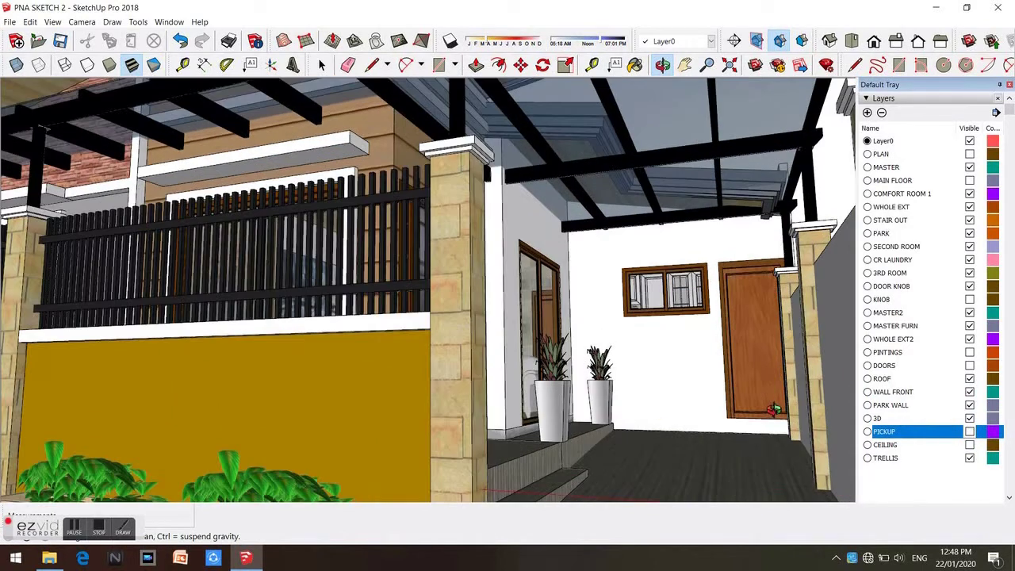
{"action": "mouse_move", "coordinate": [569, 397]}
{"action": "left_mouse_down"}
{"action": "mouse_move", "coordinate": [372, 433]}
{"action": "mouse_move", "coordinate": [358, 411]}
{"action": "mouse_move", "coordinate": [383, 400]}
{"action": "mouse_move", "coordinate": [347, 405]}
{"action": "mouse_move", "coordinate": [295, 384]}
{"action": "left_mouse_up"}
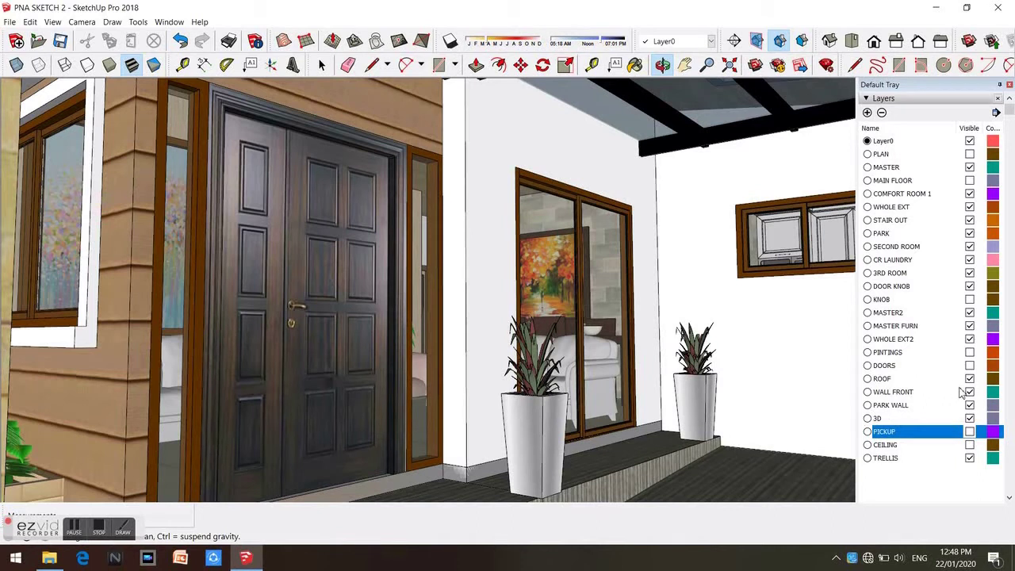
- Switch off the WALL FRONT layer and walk round to face the front window and planter
{"action": "left_click", "coordinate": [969, 391]}
{"action": "left_click_drag", "start_coordinate": [633, 338], "coordinate": [602, 349]}
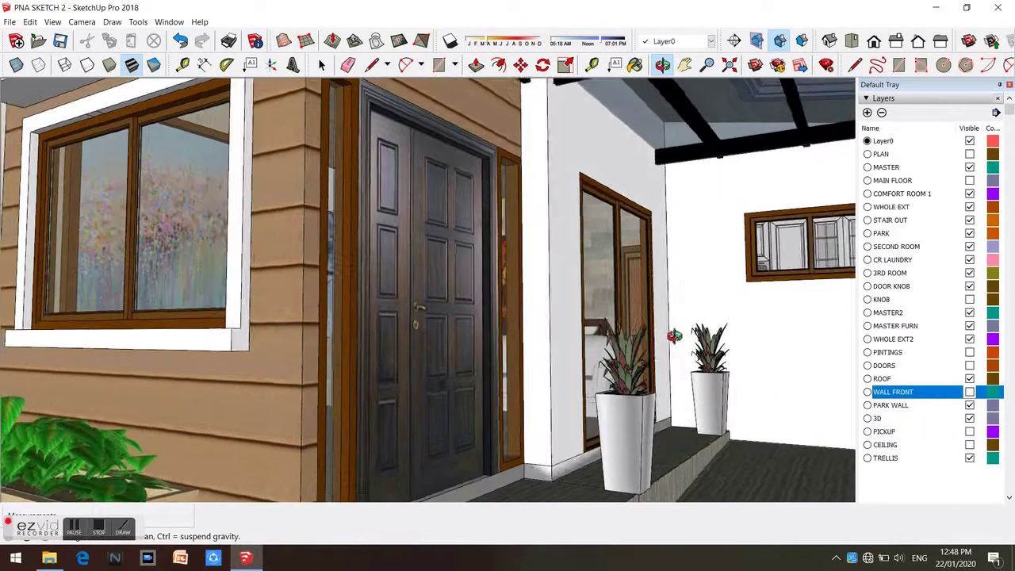
{"action": "mouse_move", "coordinate": [706, 339]}
{"action": "left_mouse_down"}
{"action": "mouse_move", "coordinate": [579, 375]}
{"action": "mouse_move", "coordinate": [521, 341]}
{"action": "mouse_move", "coordinate": [426, 326]}
{"action": "left_mouse_up"}
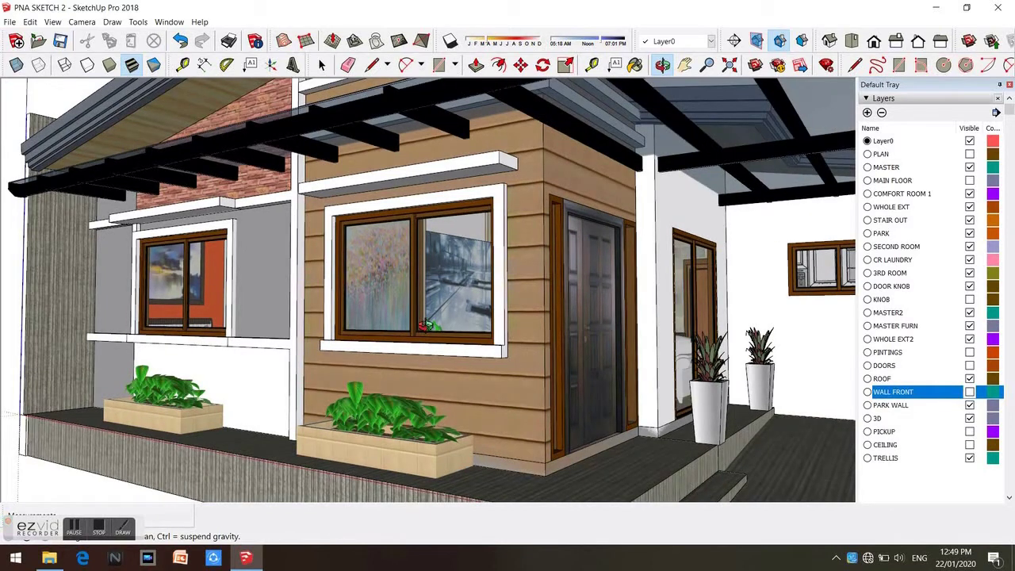
- Hide the PARK WALL layer, walk up to the double door, then back out to the whole front
{"action": "left_click", "coordinate": [969, 405]}
{"action": "mouse_move", "coordinate": [539, 396]}
{"action": "left_mouse_down"}
{"action": "mouse_move", "coordinate": [544, 358]}
{"action": "mouse_move", "coordinate": [592, 401]}
{"action": "left_mouse_up"}
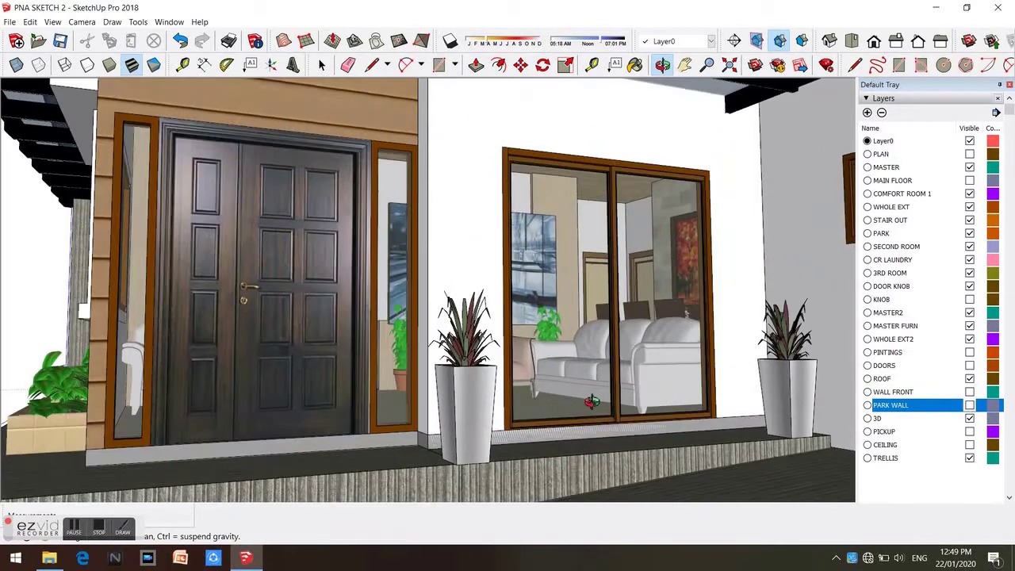
{"action": "mouse_move", "coordinate": [390, 349]}
{"action": "left_mouse_down"}
{"action": "mouse_move", "coordinate": [401, 349]}
{"action": "mouse_move", "coordinate": [371, 358]}
{"action": "left_mouse_up"}
{"action": "mouse_move", "coordinate": [328, 296]}
{"action": "left_mouse_down"}
{"action": "mouse_move", "coordinate": [327, 286]}
{"action": "mouse_move", "coordinate": [648, 343]}
{"action": "mouse_move", "coordinate": [330, 342]}
{"action": "mouse_move", "coordinate": [395, 312]}
{"action": "mouse_move", "coordinate": [386, 352]}
{"action": "mouse_move", "coordinate": [451, 351]}
{"action": "mouse_move", "coordinate": [273, 343]}
{"action": "mouse_move", "coordinate": [478, 325]}
{"action": "mouse_move", "coordinate": [610, 379]}
{"action": "mouse_move", "coordinate": [502, 452]}
{"action": "mouse_move", "coordinate": [476, 446]}
{"action": "mouse_move", "coordinate": [537, 369]}
{"action": "mouse_move", "coordinate": [455, 347]}
{"action": "mouse_move", "coordinate": [413, 412]}
{"action": "left_mouse_up"}
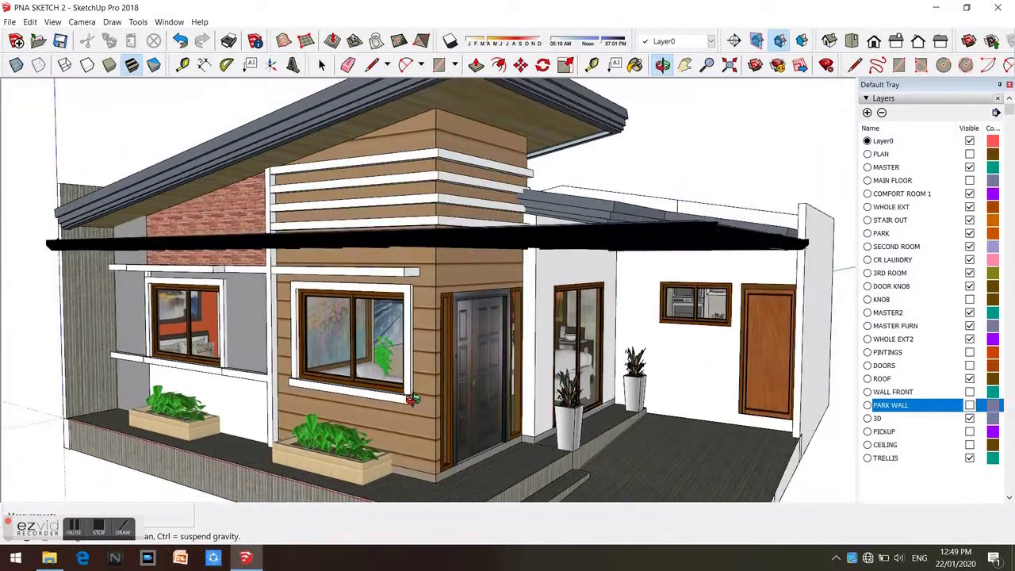
{"action": "mouse_move", "coordinate": [612, 214]}
{"action": "left_mouse_down"}
{"action": "mouse_move", "coordinate": [580, 240]}
{"action": "mouse_move", "coordinate": [585, 231]}
{"action": "mouse_move", "coordinate": [491, 266]}
{"action": "mouse_move", "coordinate": [596, 383]}
{"action": "left_mouse_up"}
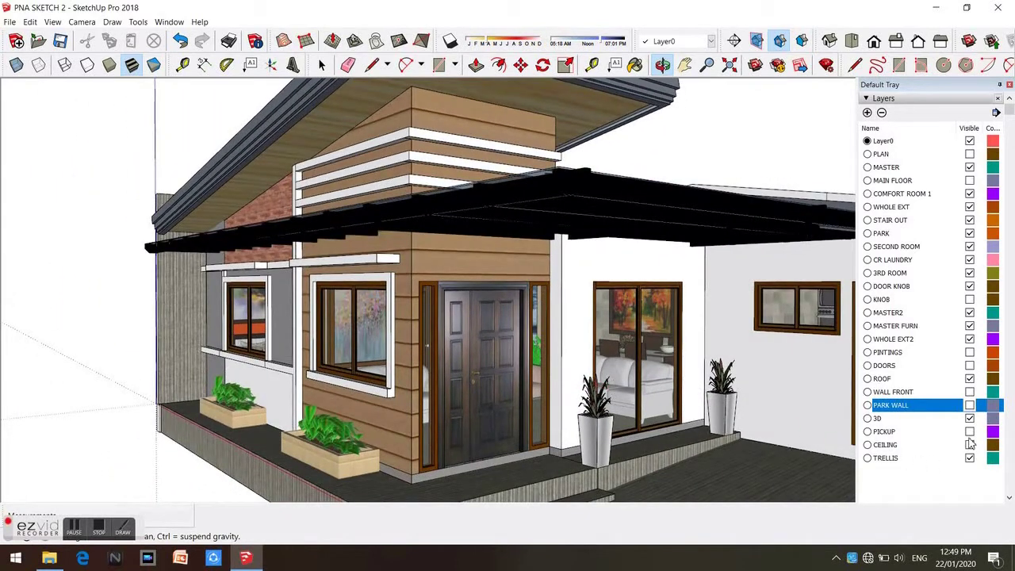
- Turn WALL FRONT back on to view the pillars, then hide the ROOF layer
{"action": "left_click", "coordinate": [969, 391]}
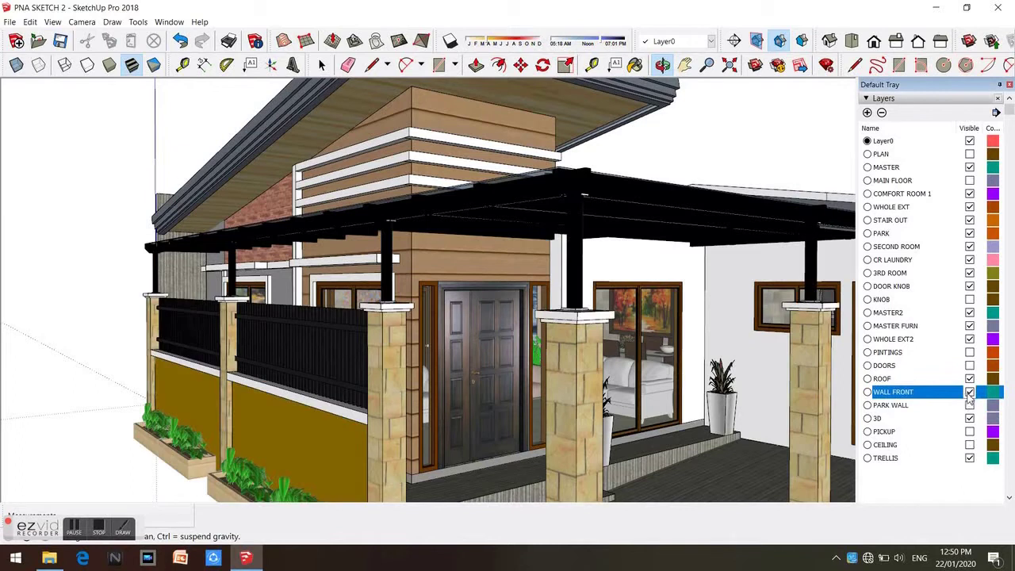
{"action": "left_click_drag", "start_coordinate": [570, 306], "coordinate": [470, 305]}
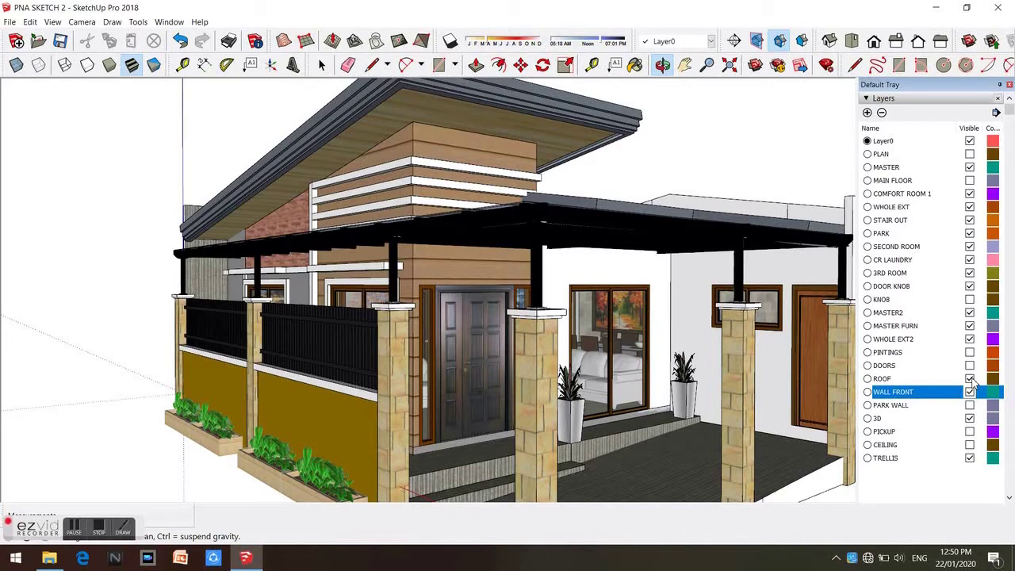
{"action": "left_click", "coordinate": [968, 379]}
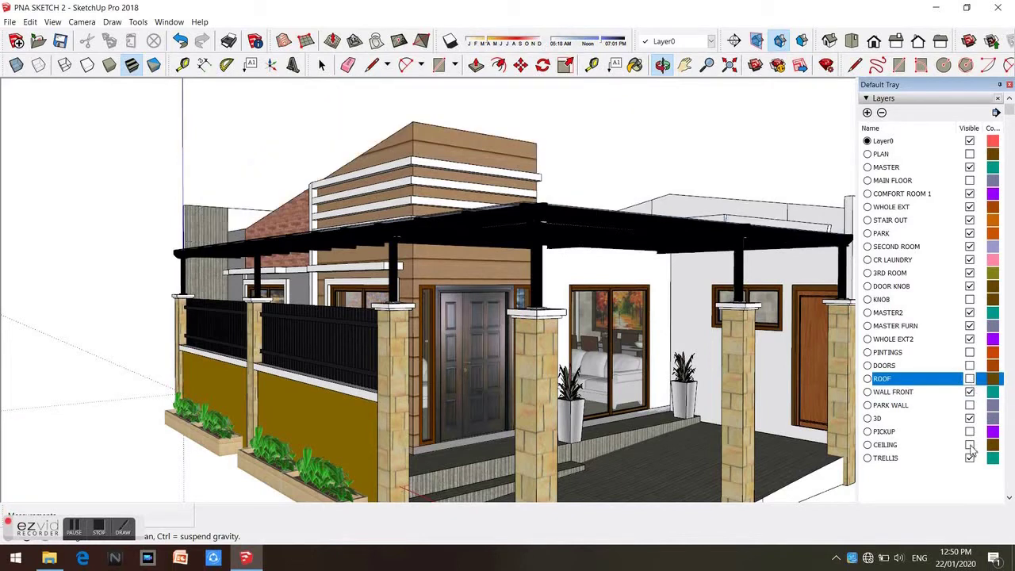
- Orbit to an aerial view and zoom down into the living and dining room
{"action": "left_click_drag", "start_coordinate": [398, 251], "coordinate": [444, 381]}
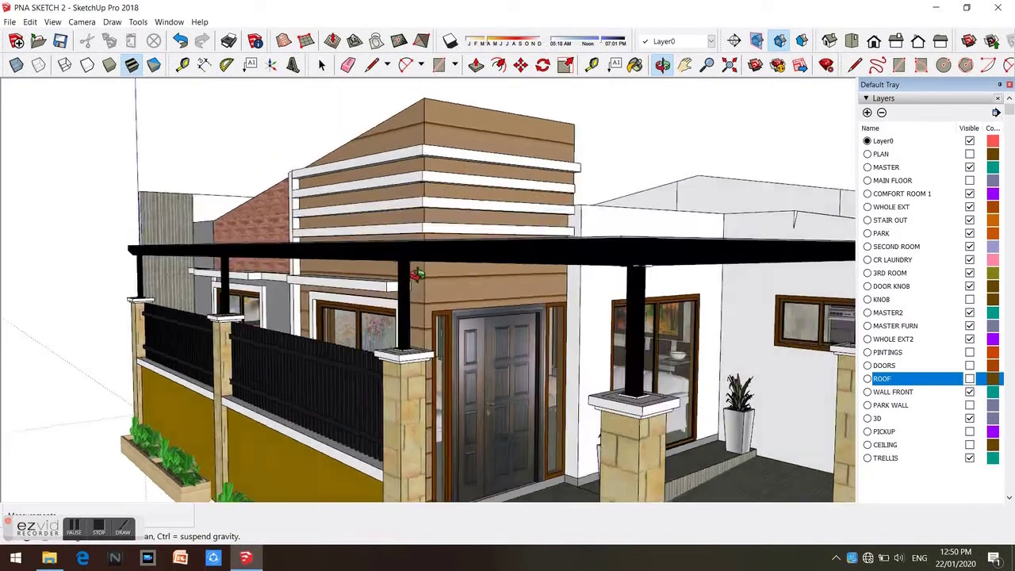
{"action": "scroll", "coordinate": [392, 183], "scroll_direction": "up", "scroll_amount": 3}
{"action": "scroll", "coordinate": [468, 244], "scroll_direction": "up", "scroll_amount": 3}
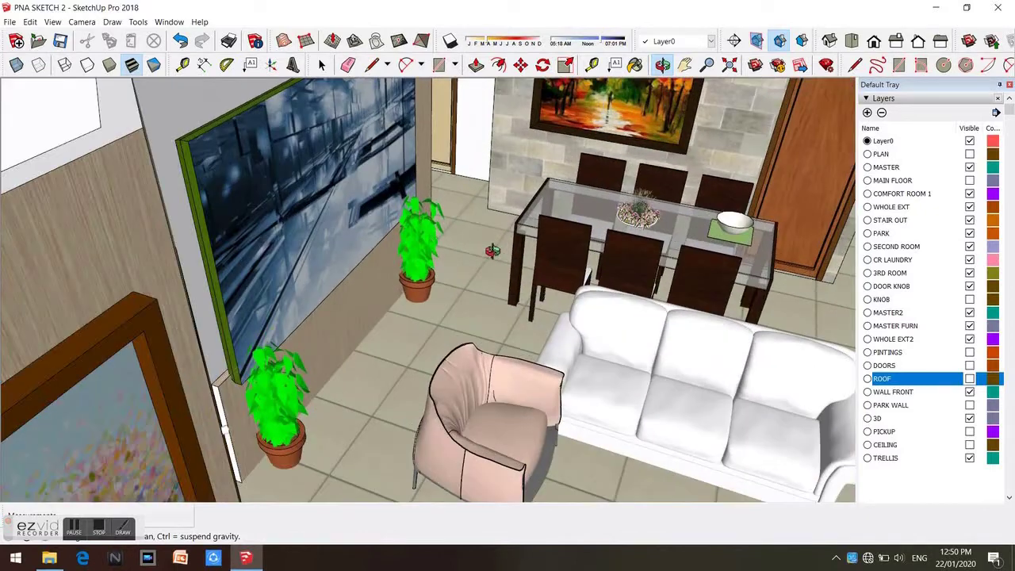
{"action": "scroll", "coordinate": [449, 241], "scroll_direction": "up", "scroll_amount": 2}
{"action": "scroll", "coordinate": [448, 241], "scroll_direction": "up", "scroll_amount": 1}
{"action": "left_click_drag", "start_coordinate": [555, 284], "coordinate": [716, 406]}
- Switch to the Top view and adjust the zoom on the roofless floor plan
{"action": "left_click", "coordinate": [851, 42]}
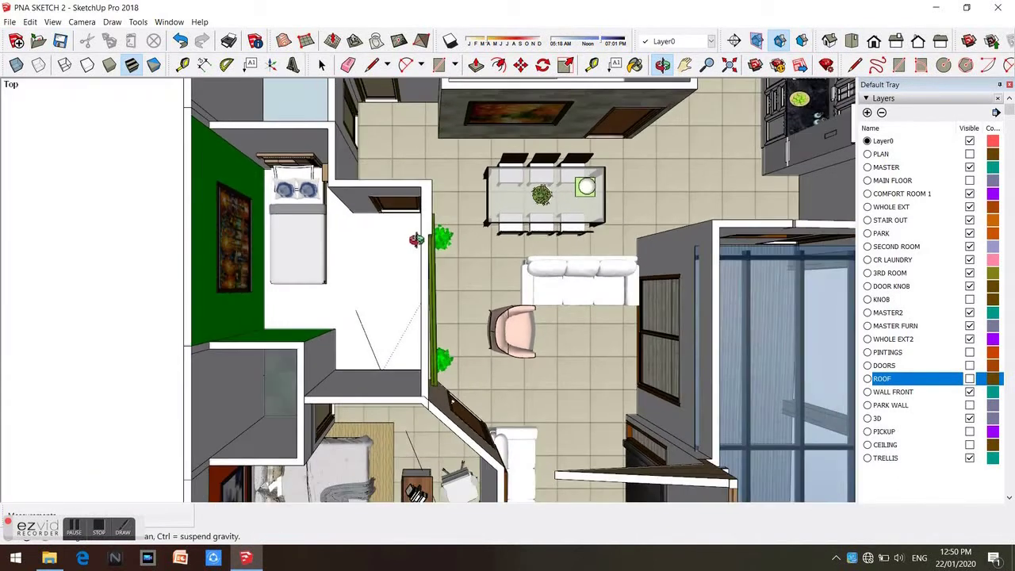
{"action": "scroll", "coordinate": [442, 252], "scroll_direction": "down", "scroll_amount": 3}
{"action": "scroll", "coordinate": [476, 238], "scroll_direction": "down", "scroll_amount": 2}
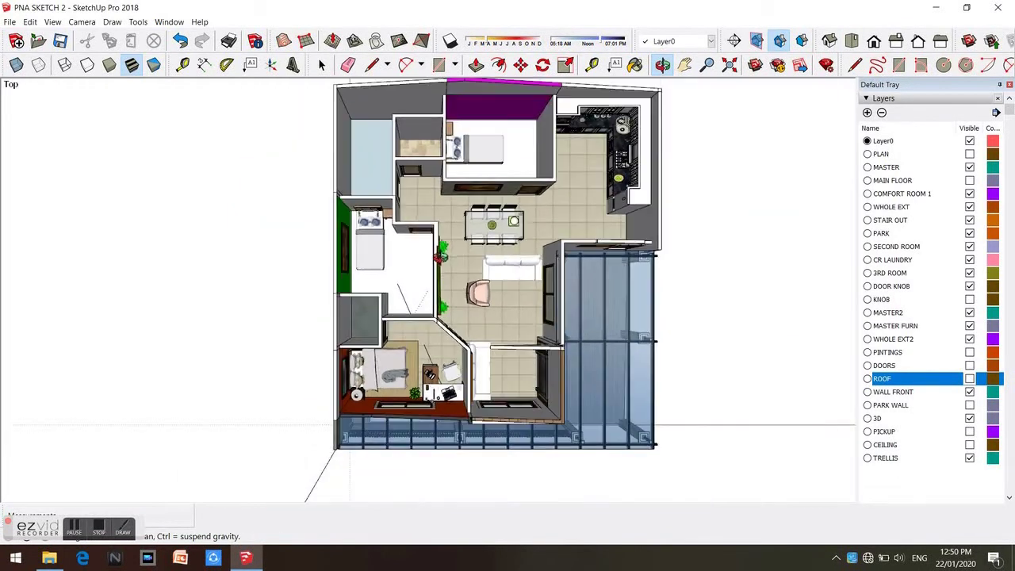
{"action": "scroll", "coordinate": [515, 222], "scroll_direction": "up", "scroll_amount": 1}
{"action": "scroll", "coordinate": [547, 209], "scroll_direction": "up", "scroll_amount": 2}
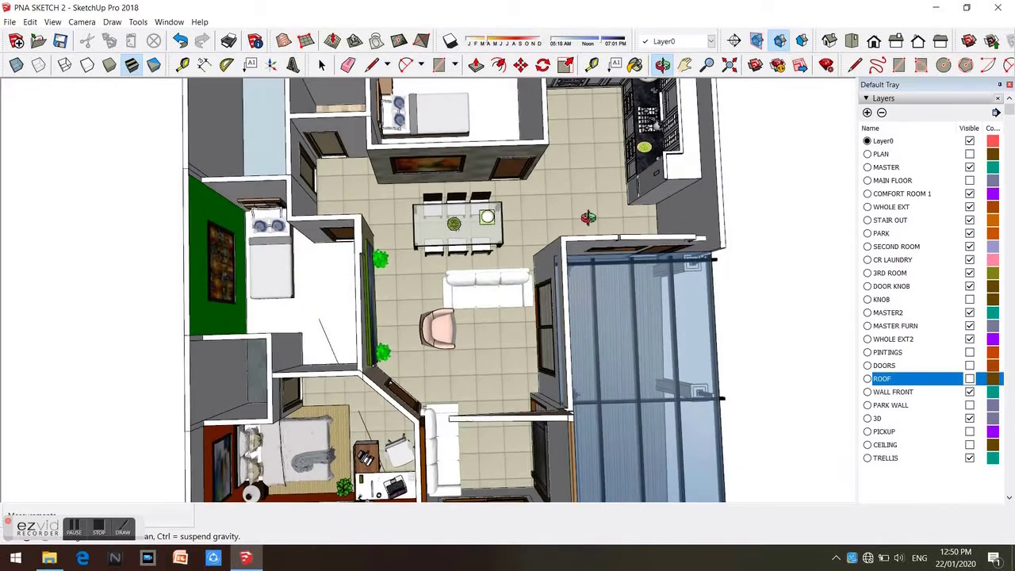
- Tilt the plan into perspective and zoom in on the L-shaped kitchen
{"action": "left_click_drag", "start_coordinate": [555, 317], "coordinate": [662, 71]}
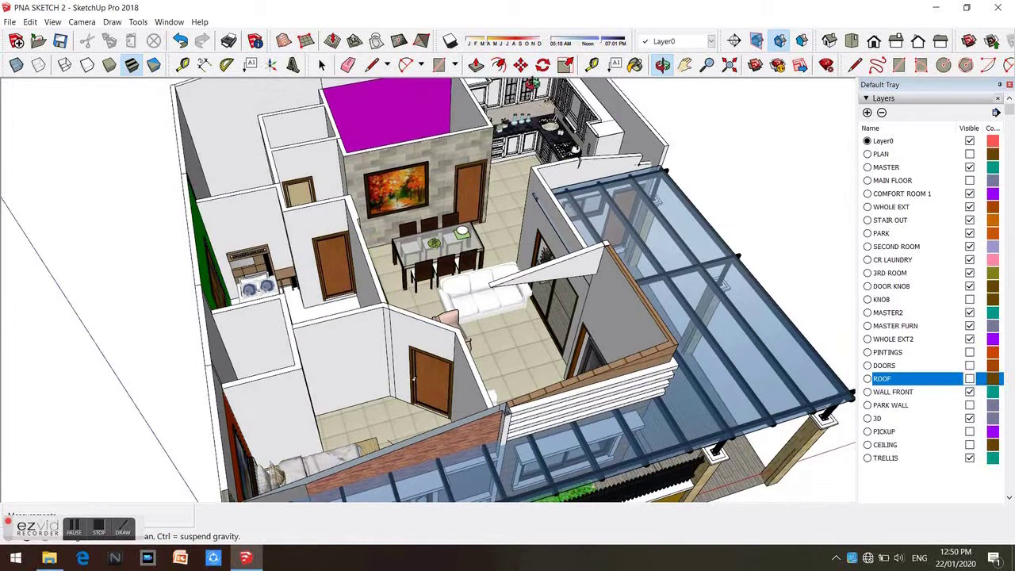
{"action": "scroll", "coordinate": [532, 83], "scroll_direction": "up", "scroll_amount": 2}
{"action": "scroll", "coordinate": [548, 111], "scroll_direction": "up", "scroll_amount": 1}
{"action": "scroll", "coordinate": [548, 111], "scroll_direction": "up", "scroll_amount": 2}
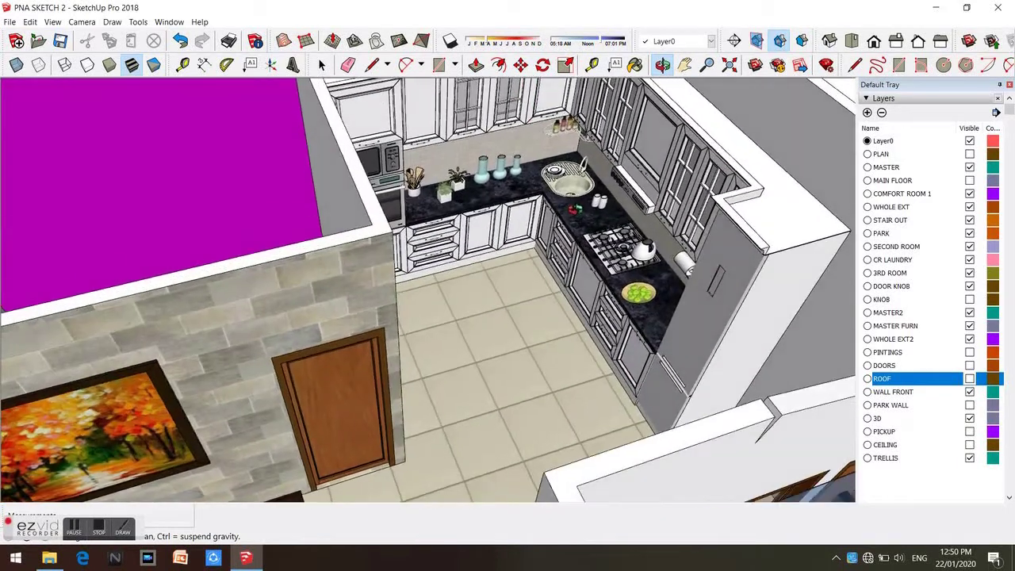
{"action": "scroll", "coordinate": [547, 111], "scroll_direction": "up", "scroll_amount": 1}
{"action": "scroll", "coordinate": [547, 278], "scroll_direction": "down", "scroll_amount": 2}
{"action": "scroll", "coordinate": [547, 278], "scroll_direction": "up", "scroll_amount": 1}
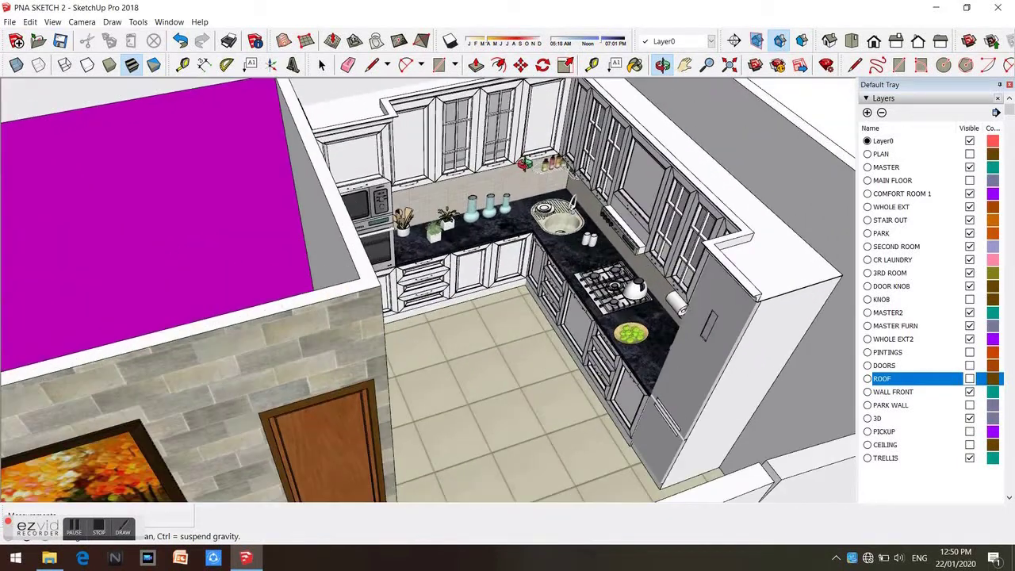
{"action": "scroll", "coordinate": [547, 277], "scroll_direction": "up", "scroll_amount": 2}
- Walk through the kitchen, look out the glass door, then return to the Top view
{"action": "mouse_move", "coordinate": [546, 186]}
{"action": "left_mouse_down"}
{"action": "mouse_move", "coordinate": [569, 47]}
{"action": "mouse_move", "coordinate": [575, 277]}
{"action": "mouse_move", "coordinate": [547, 292]}
{"action": "mouse_move", "coordinate": [539, 109]}
{"action": "left_mouse_up"}
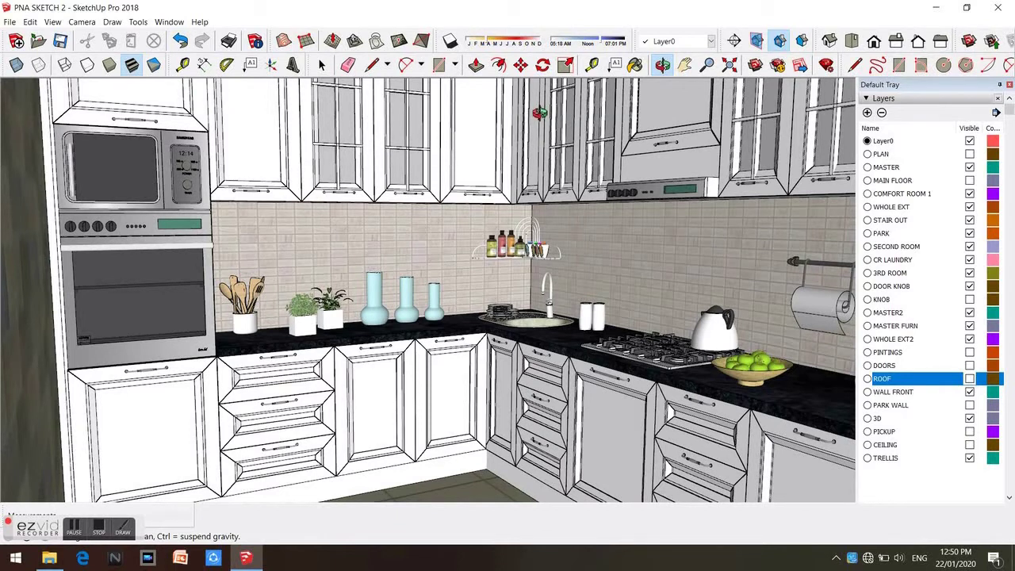
{"action": "mouse_move", "coordinate": [524, 138]}
{"action": "left_mouse_down"}
{"action": "mouse_move", "coordinate": [359, 337]}
{"action": "mouse_move", "coordinate": [412, 249]}
{"action": "left_mouse_up"}
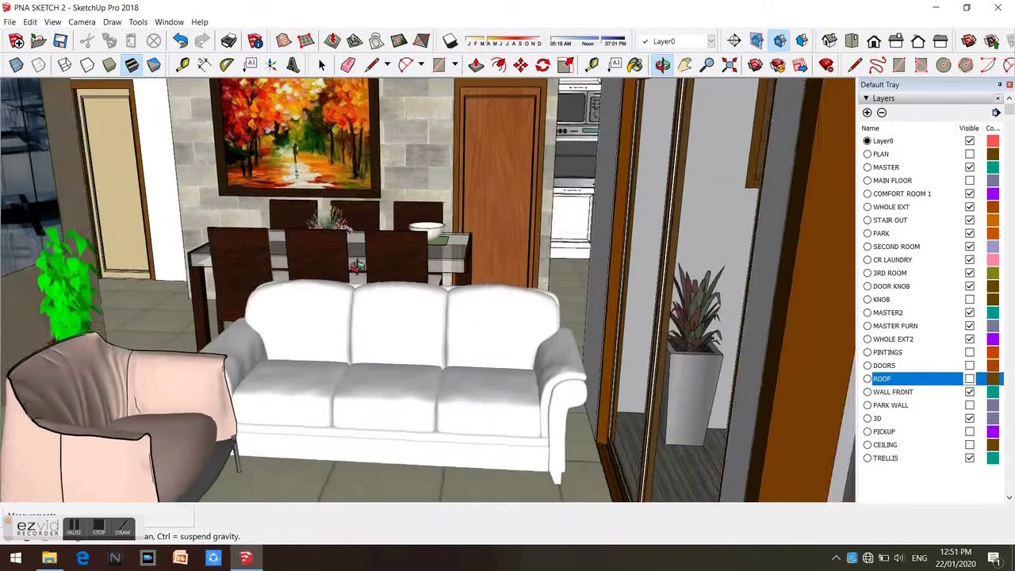
{"action": "mouse_move", "coordinate": [412, 249]}
{"action": "left_mouse_down"}
{"action": "mouse_move", "coordinate": [251, 300]}
{"action": "mouse_move", "coordinate": [457, 322]}
{"action": "left_mouse_up"}
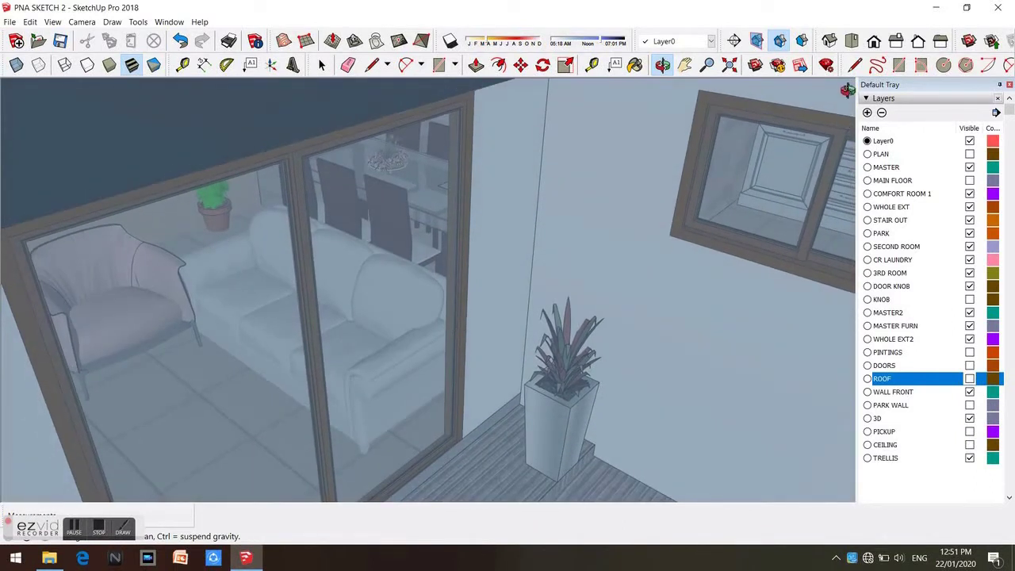
{"action": "left_click", "coordinate": [851, 40]}
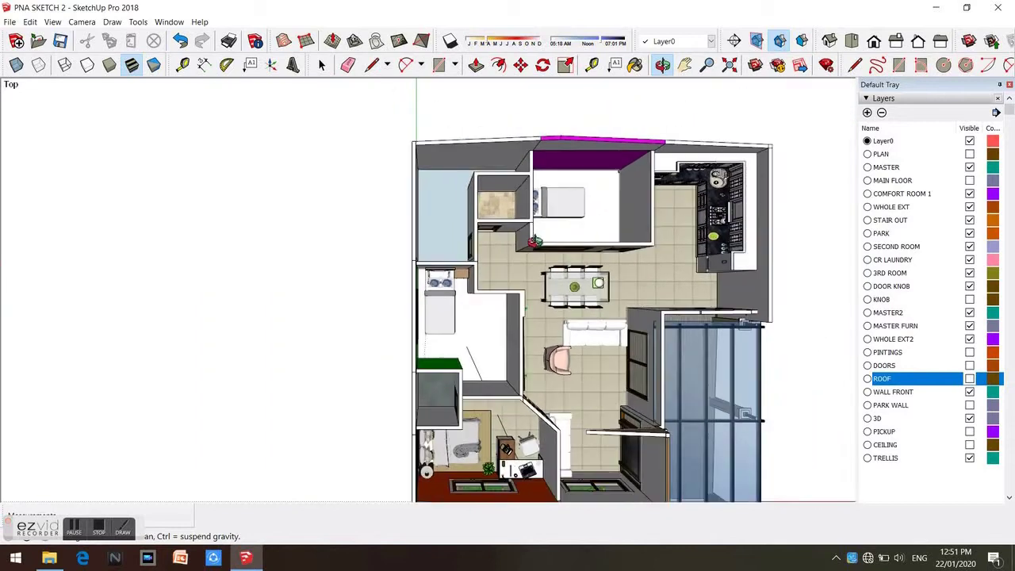
- Zoom onto the bottom-left bedroom and walk in to the single bed and green wall
{"action": "mouse_move", "coordinate": [536, 241]}
{"action": "left_mouse_down"}
{"action": "mouse_move", "coordinate": [514, 353]}
{"action": "mouse_move", "coordinate": [493, 267]}
{"action": "mouse_move", "coordinate": [315, 170]}
{"action": "left_mouse_up"}
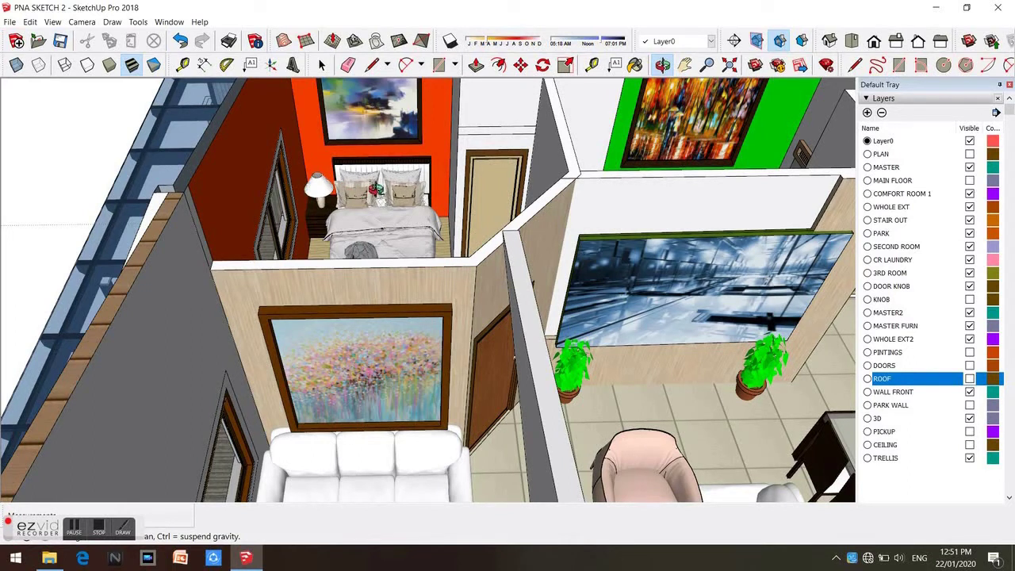
{"action": "mouse_move", "coordinate": [537, 384]}
{"action": "left_mouse_down"}
{"action": "mouse_move", "coordinate": [487, 302]}
{"action": "mouse_move", "coordinate": [448, 324]}
{"action": "left_mouse_up"}
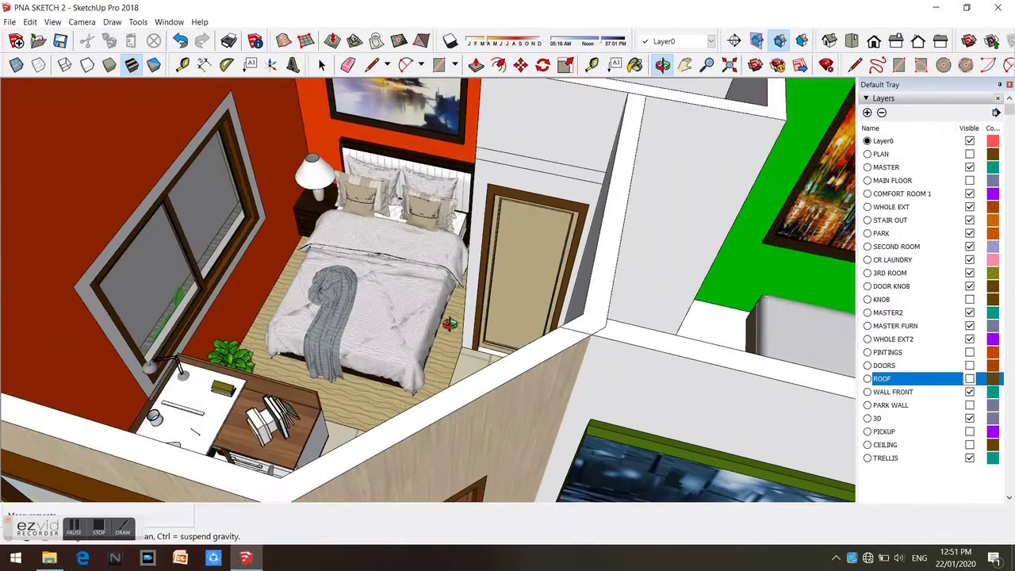
{"action": "mouse_move", "coordinate": [405, 375]}
{"action": "left_mouse_down"}
{"action": "mouse_move", "coordinate": [363, 353]}
{"action": "mouse_move", "coordinate": [702, 313]}
{"action": "mouse_move", "coordinate": [409, 337]}
{"action": "mouse_move", "coordinate": [546, 198]}
{"action": "mouse_move", "coordinate": [705, 230]}
{"action": "left_mouse_up"}
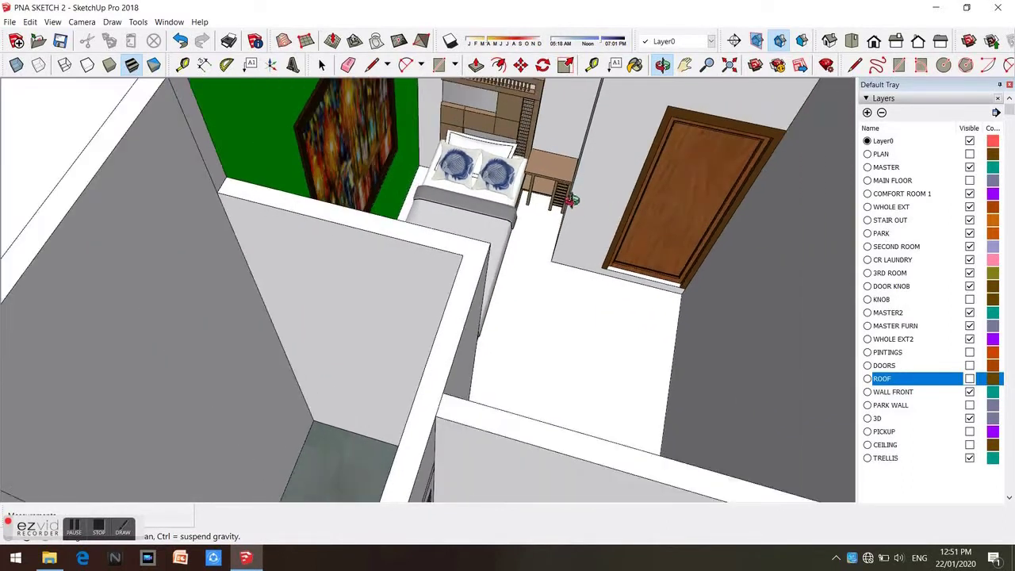
- Walk past the single bed into the dining area with the glass table and six chairs
{"action": "left_click_drag", "start_coordinate": [706, 230], "coordinate": [563, 201]}
{"action": "mouse_move", "coordinate": [488, 294]}
{"action": "left_mouse_down"}
{"action": "mouse_move", "coordinate": [370, 450]}
{"action": "mouse_move", "coordinate": [712, 290]}
{"action": "mouse_move", "coordinate": [504, 191]}
{"action": "mouse_move", "coordinate": [645, 323]}
{"action": "left_mouse_up"}
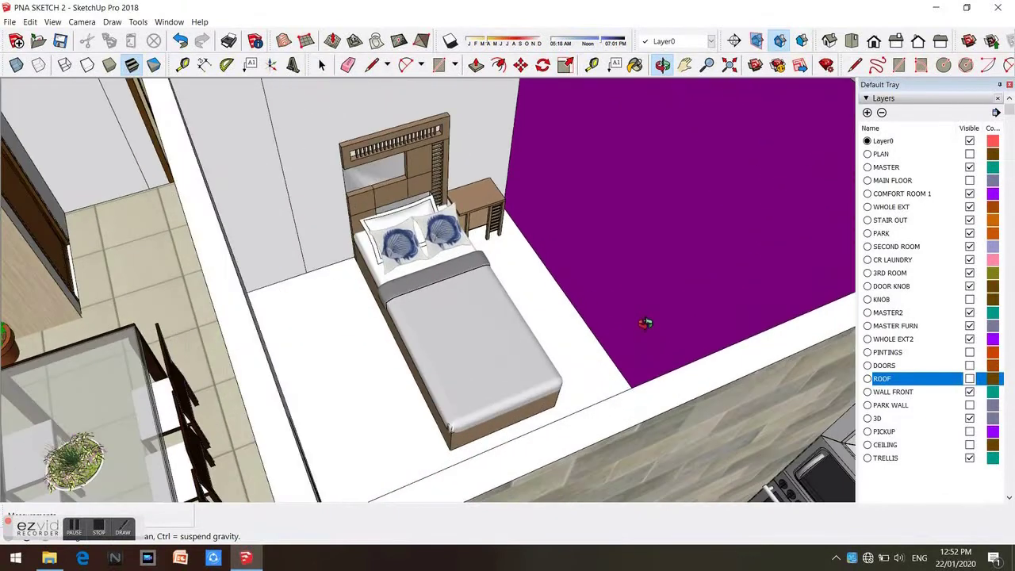
{"action": "mouse_move", "coordinate": [644, 320]}
{"action": "left_mouse_down"}
{"action": "mouse_move", "coordinate": [598, 310]}
{"action": "mouse_move", "coordinate": [587, 275]}
{"action": "mouse_move", "coordinate": [643, 175]}
{"action": "mouse_move", "coordinate": [862, 176]}
{"action": "left_mouse_up"}
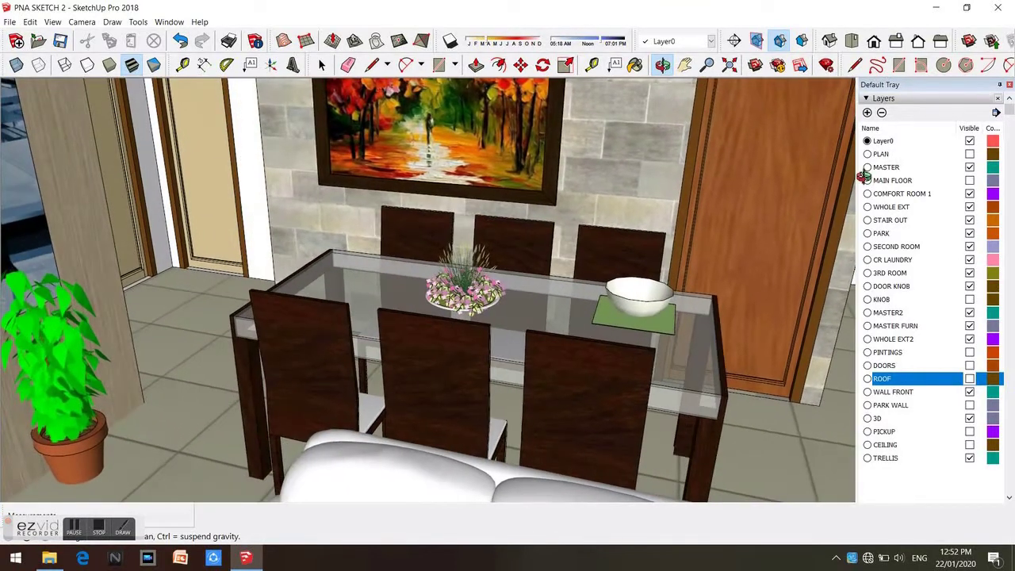
- Walk backward past the TV wall and sofa to outside the house
{"action": "mouse_move", "coordinate": [666, 222]}
{"action": "left_mouse_down"}
{"action": "mouse_move", "coordinate": [587, 293]}
{"action": "mouse_move", "coordinate": [555, 330]}
{"action": "mouse_move", "coordinate": [566, 336]}
{"action": "mouse_move", "coordinate": [547, 317]}
{"action": "mouse_move", "coordinate": [487, 301]}
{"action": "mouse_move", "coordinate": [514, 275]}
{"action": "mouse_move", "coordinate": [606, 294]}
{"action": "mouse_move", "coordinate": [645, 285]}
{"action": "mouse_move", "coordinate": [767, 234]}
{"action": "mouse_move", "coordinate": [507, 246]}
{"action": "mouse_move", "coordinate": [473, 229]}
{"action": "mouse_move", "coordinate": [482, 221]}
{"action": "mouse_move", "coordinate": [582, 267]}
{"action": "mouse_move", "coordinate": [593, 219]}
{"action": "mouse_move", "coordinate": [613, 256]}
{"action": "mouse_move", "coordinate": [611, 237]}
{"action": "mouse_move", "coordinate": [558, 205]}
{"action": "left_mouse_up"}
- Orbit, pan and zoom out to frame the house front with fence, stone pillars and carport
{"action": "left_click_drag", "start_coordinate": [543, 373], "coordinate": [550, 353]}
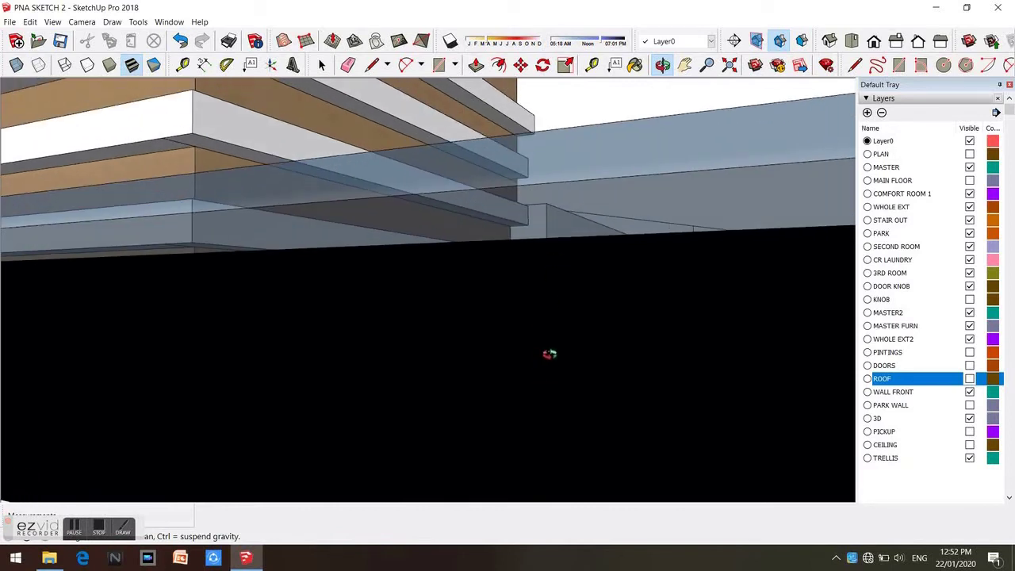
{"action": "left_click", "coordinate": [685, 65]}
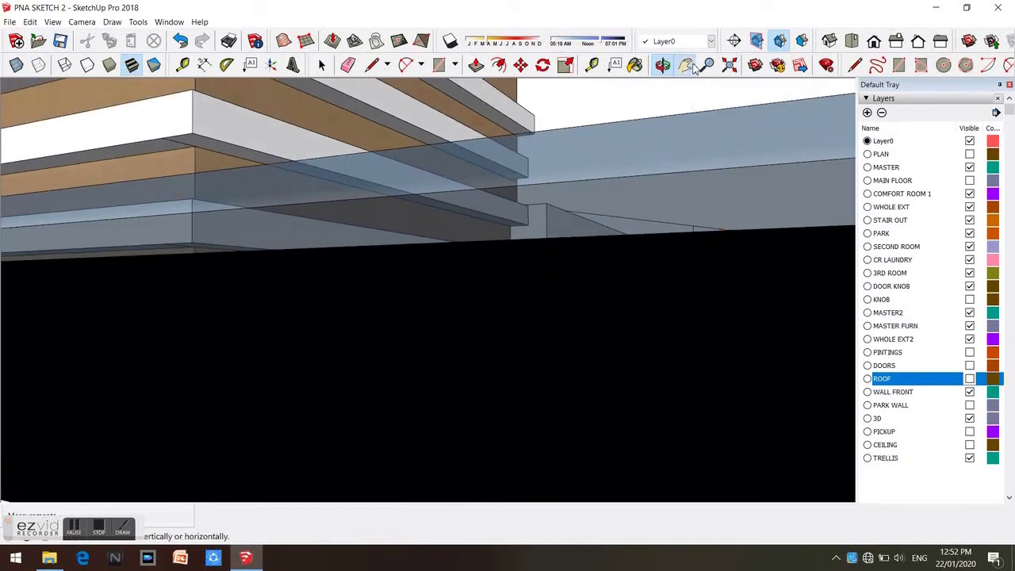
{"action": "left_click_drag", "start_coordinate": [518, 389], "coordinate": [589, 145]}
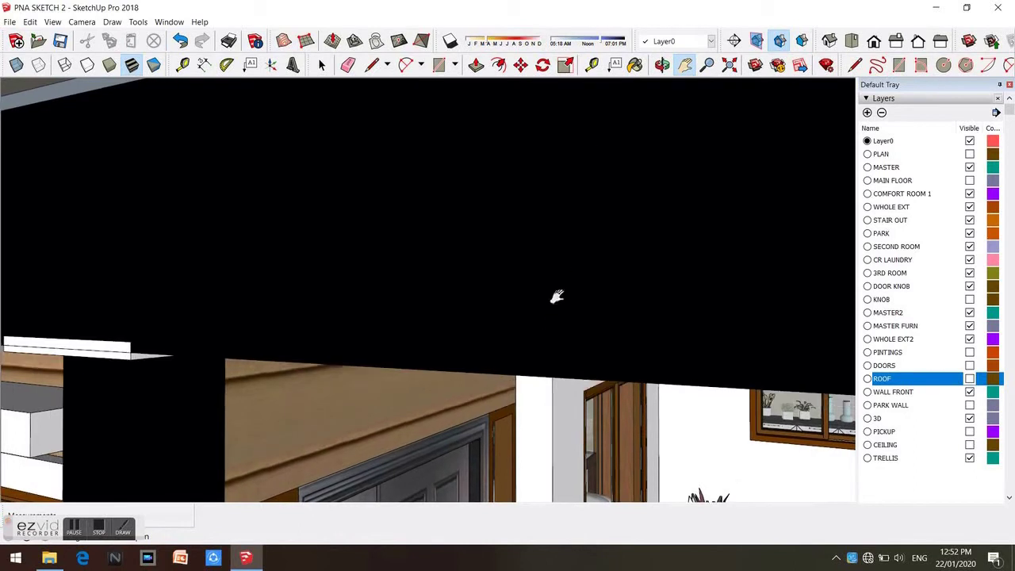
{"action": "scroll", "coordinate": [596, 159], "scroll_direction": "down", "scroll_amount": 2}
{"action": "scroll", "coordinate": [584, 227], "scroll_direction": "down", "scroll_amount": 2}
{"action": "scroll", "coordinate": [601, 204], "scroll_direction": "down", "scroll_amount": 2}
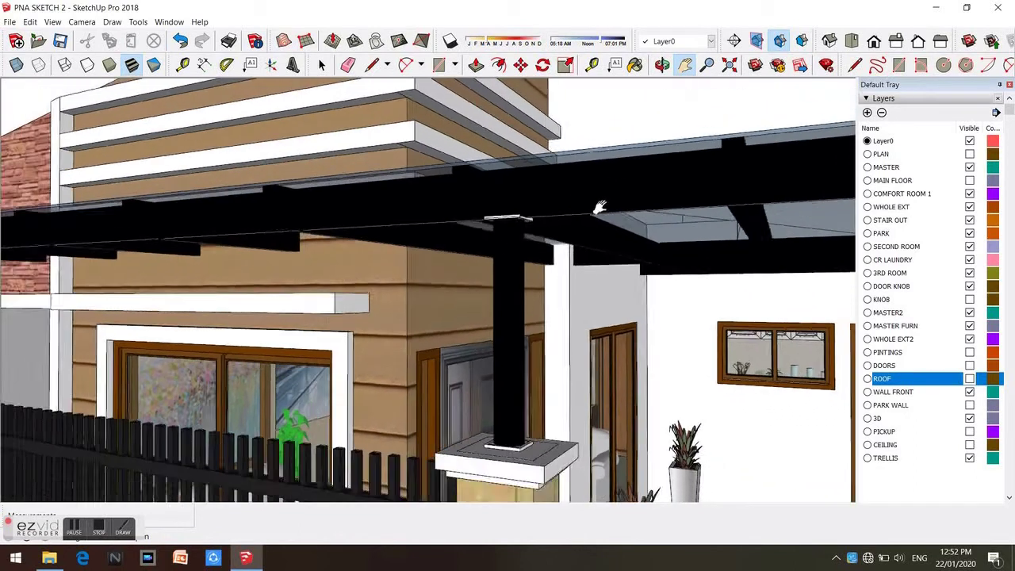
{"action": "scroll", "coordinate": [608, 209], "scroll_direction": "down", "scroll_amount": 2}
{"action": "scroll", "coordinate": [590, 226], "scroll_direction": "down", "scroll_amount": 2}
{"action": "scroll", "coordinate": [466, 369], "scroll_direction": "down", "scroll_amount": 2}
{"action": "scroll", "coordinate": [464, 371], "scroll_direction": "down", "scroll_amount": 2}
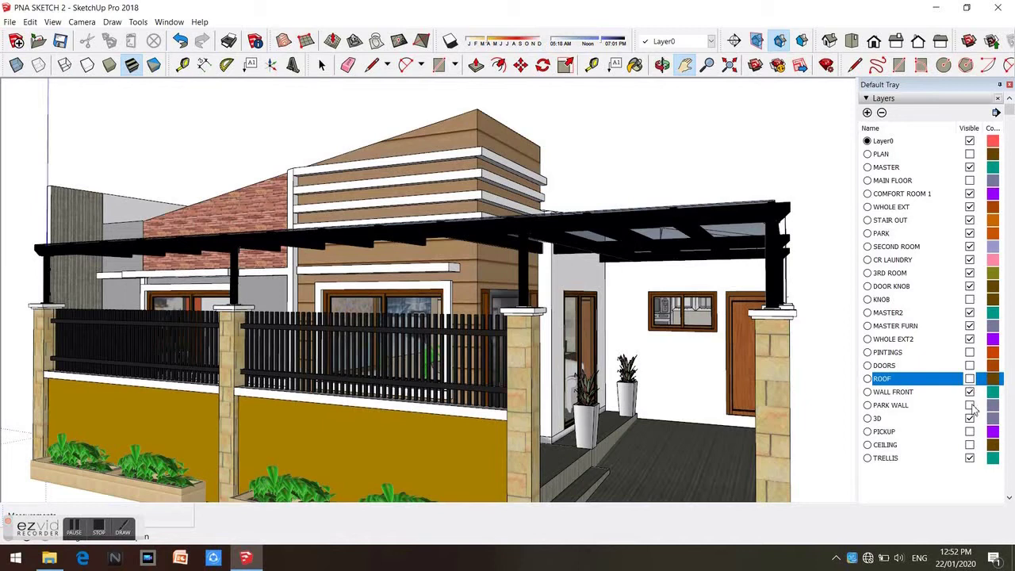
- Switch the ROOF layer back on, then zoom inside and orbit up to the wooden ceiling
{"action": "left_click", "coordinate": [970, 379]}
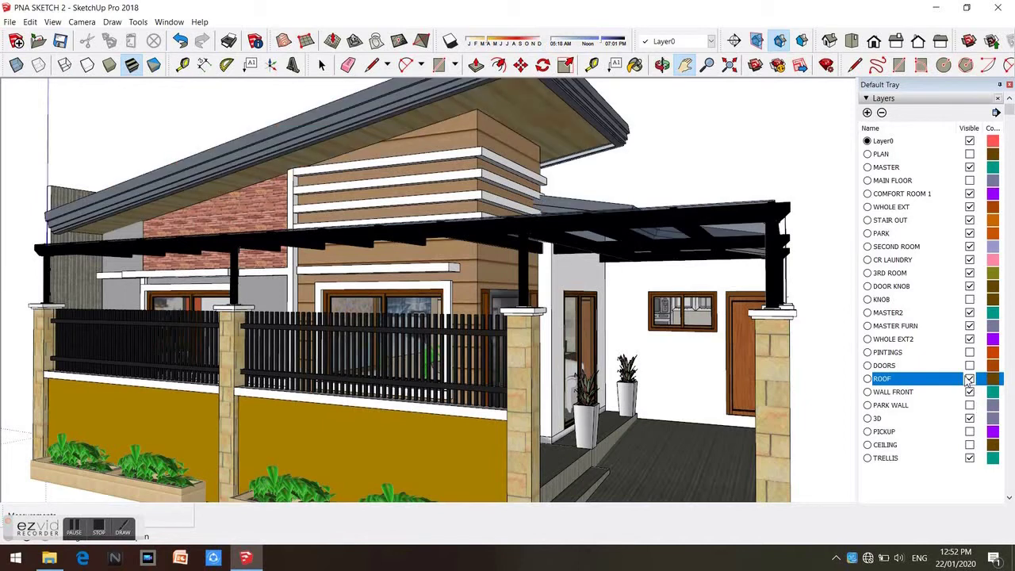
{"action": "scroll", "coordinate": [554, 246], "scroll_direction": "up", "scroll_amount": 1}
{"action": "scroll", "coordinate": [553, 243], "scroll_direction": "up", "scroll_amount": 1}
{"action": "scroll", "coordinate": [431, 345], "scroll_direction": "up", "scroll_amount": 1}
{"action": "scroll", "coordinate": [387, 310], "scroll_direction": "up", "scroll_amount": 2}
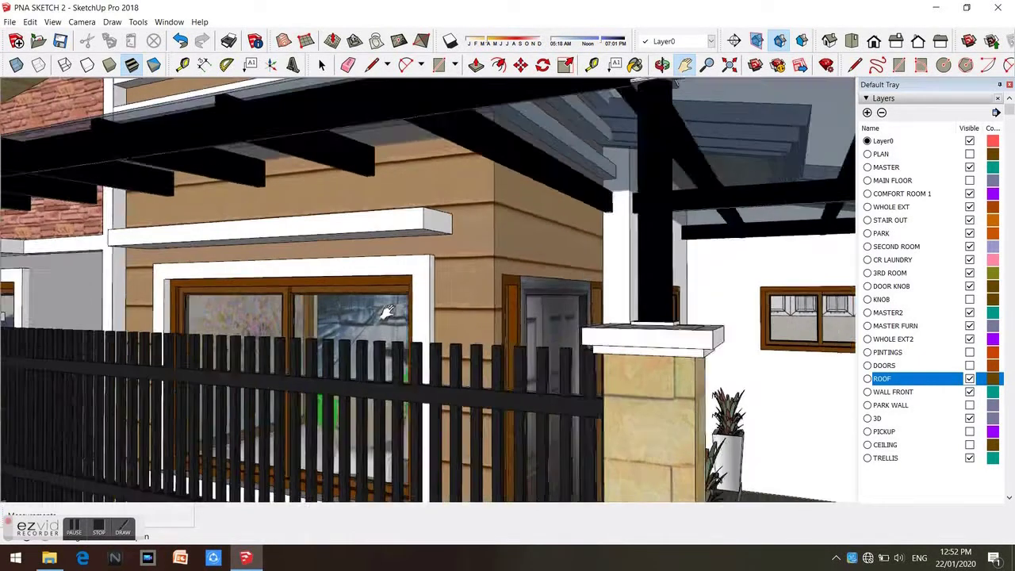
{"action": "scroll", "coordinate": [387, 310], "scroll_direction": "up", "scroll_amount": 2}
{"action": "scroll", "coordinate": [404, 297], "scroll_direction": "up", "scroll_amount": 1}
{"action": "scroll", "coordinate": [413, 290], "scroll_direction": "up", "scroll_amount": 1}
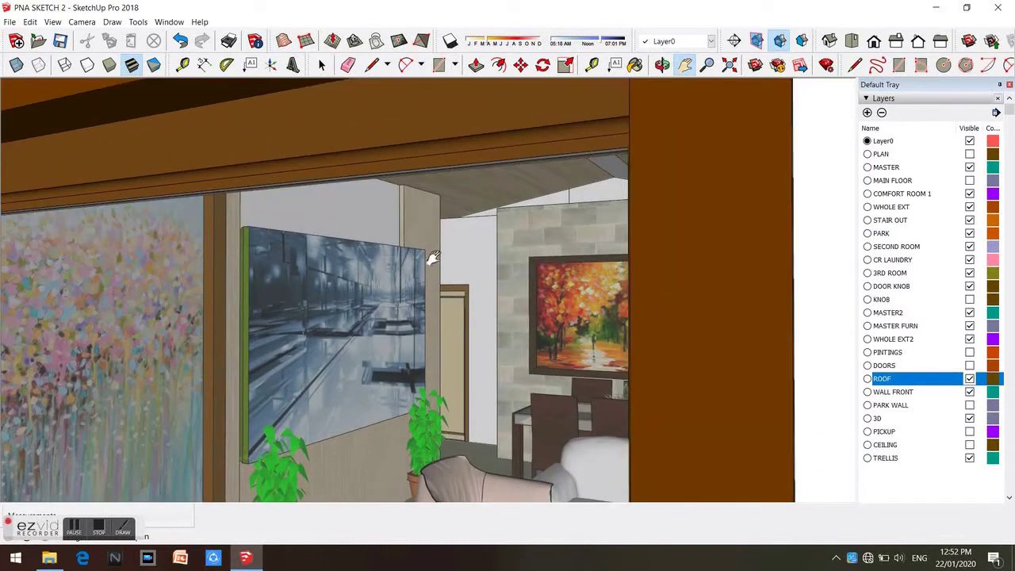
{"action": "key", "text": "p"}
{"action": "mouse_move", "coordinate": [435, 264]}
{"action": "middle_mouse_down"}
{"action": "mouse_move", "coordinate": [519, 392]}
{"action": "mouse_move", "coordinate": [559, 275]}
{"action": "mouse_move", "coordinate": [430, 419]}
{"action": "mouse_move", "coordinate": [508, 416]}
{"action": "middle_mouse_up"}
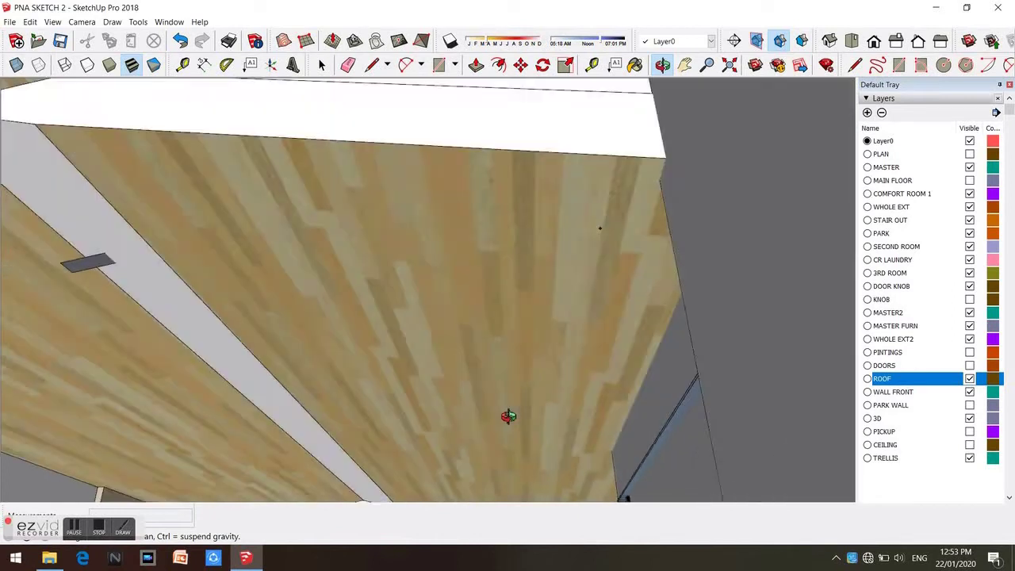
- Turn on the CEILING layer to fill the view with the wood-plank ceiling from below
{"action": "scroll", "coordinate": [508, 417], "scroll_direction": "up", "scroll_amount": 3}
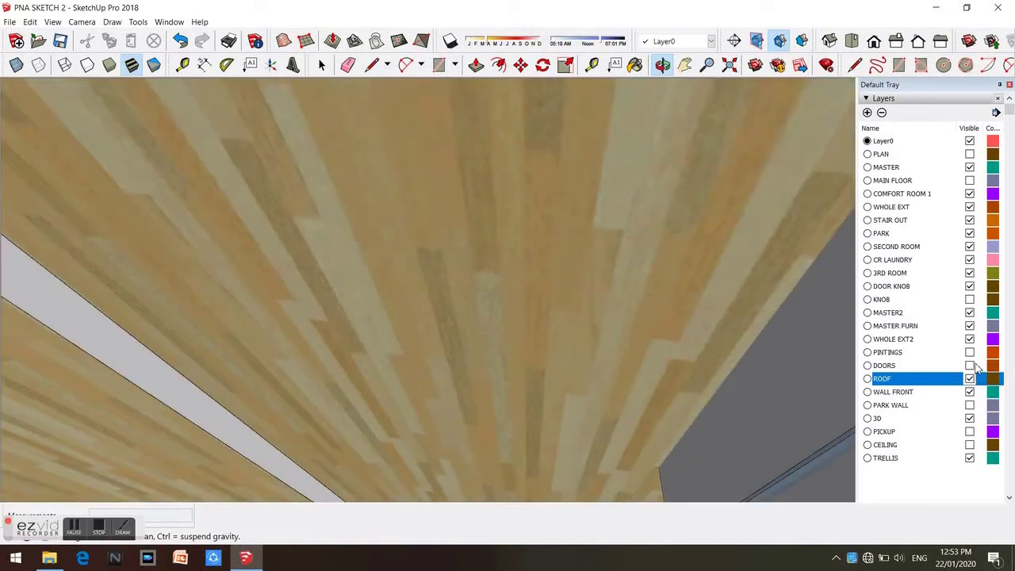
{"action": "left_click", "coordinate": [970, 445]}
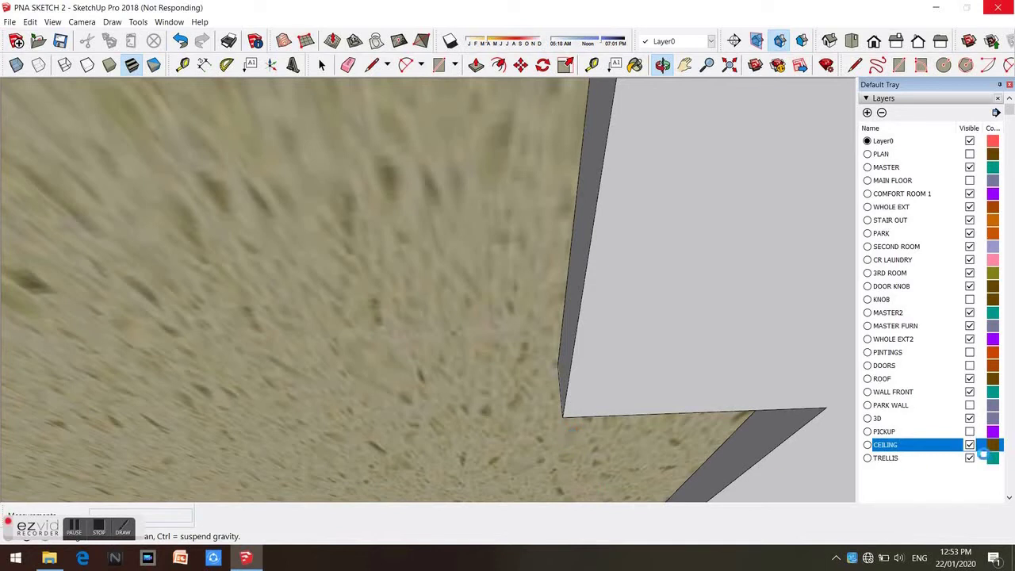
- Walk from the interior back out to face the front facade, glass-topped carport and fence
{"action": "mouse_move", "coordinate": [424, 378]}
{"action": "left_mouse_down"}
{"action": "mouse_move", "coordinate": [453, 343]}
{"action": "mouse_move", "coordinate": [537, 336]}
{"action": "left_mouse_up"}
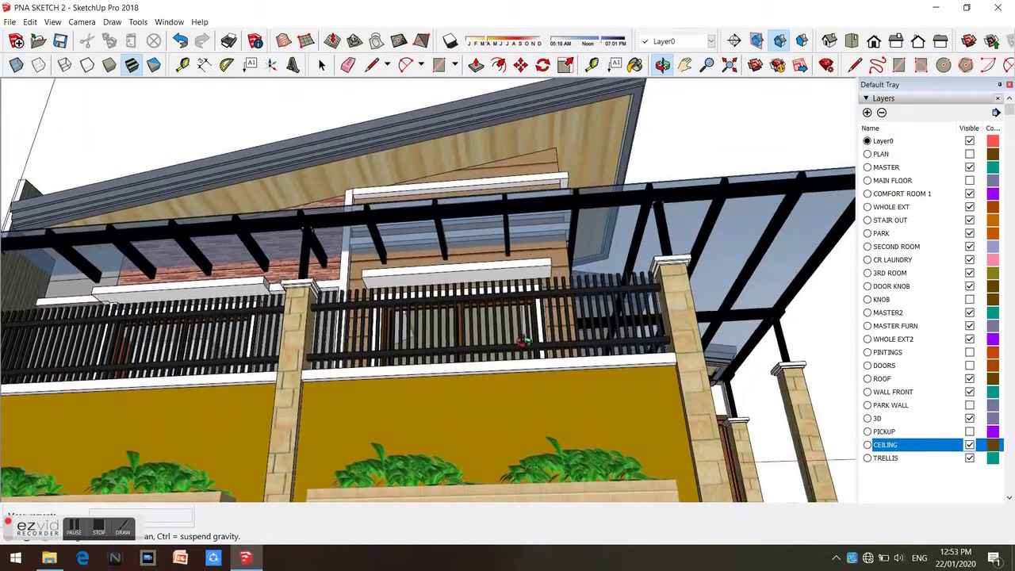
{"action": "mouse_move", "coordinate": [537, 336]}
{"action": "left_mouse_down"}
{"action": "mouse_move", "coordinate": [396, 367]}
{"action": "mouse_move", "coordinate": [411, 356]}
{"action": "left_mouse_up"}
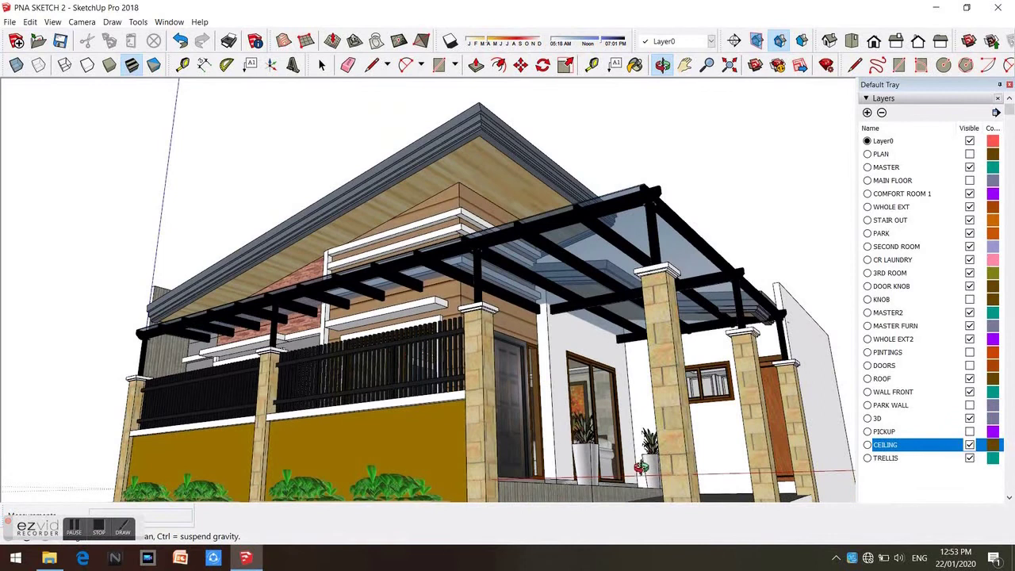
{"action": "left_click_drag", "start_coordinate": [640, 468], "coordinate": [640, 466]}
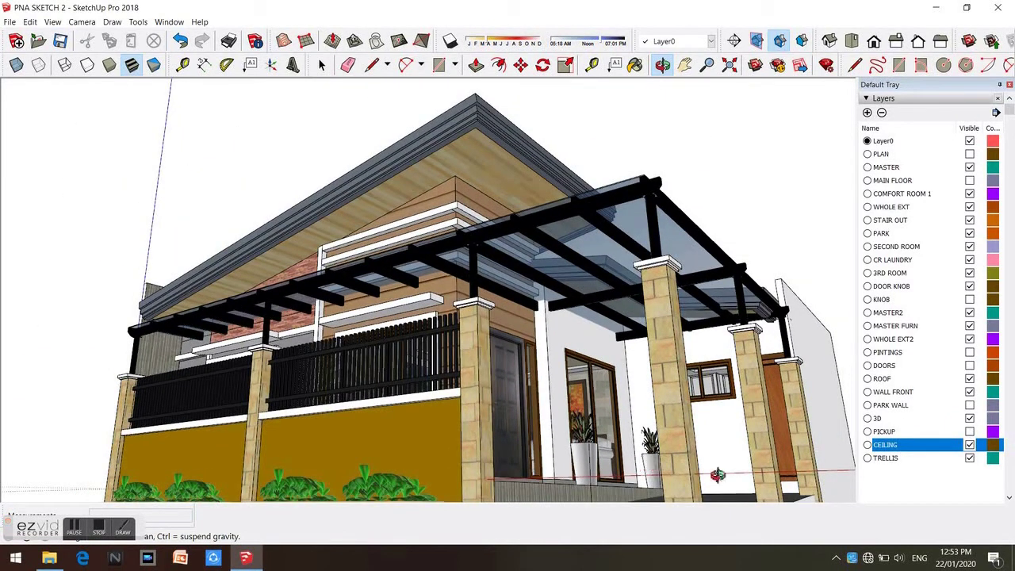
- Turn on the PICKUP and PARK WALL layers and walk toward the carport and red truck
{"action": "left_click", "coordinate": [970, 432]}
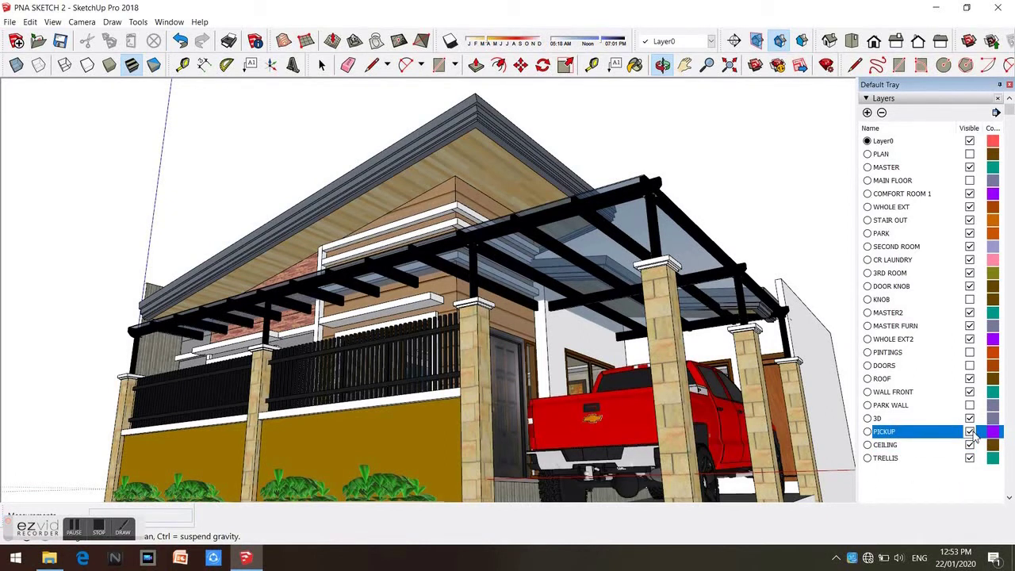
{"action": "left_click", "coordinate": [970, 405]}
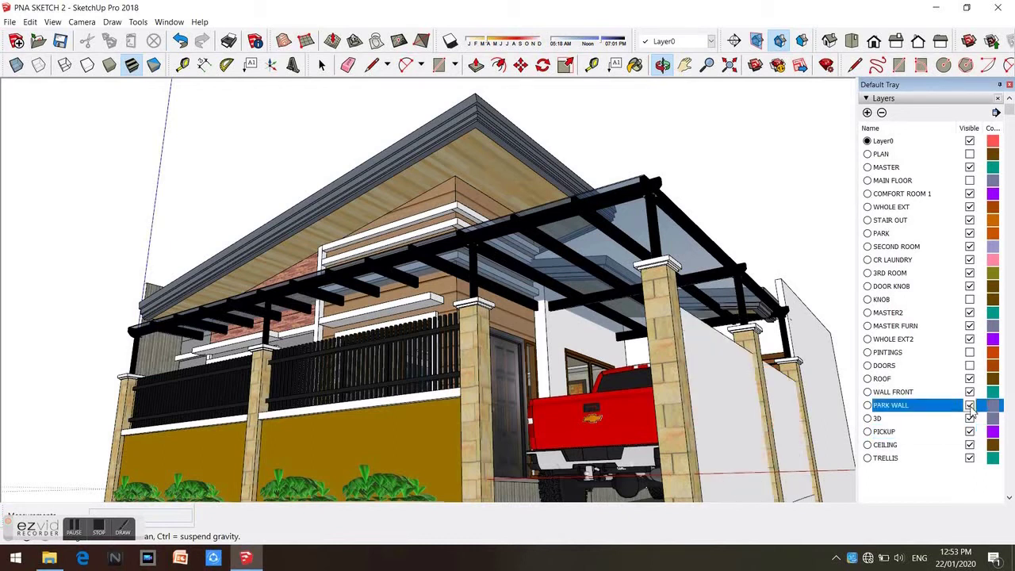
{"action": "left_click_drag", "start_coordinate": [428, 498], "coordinate": [432, 471]}
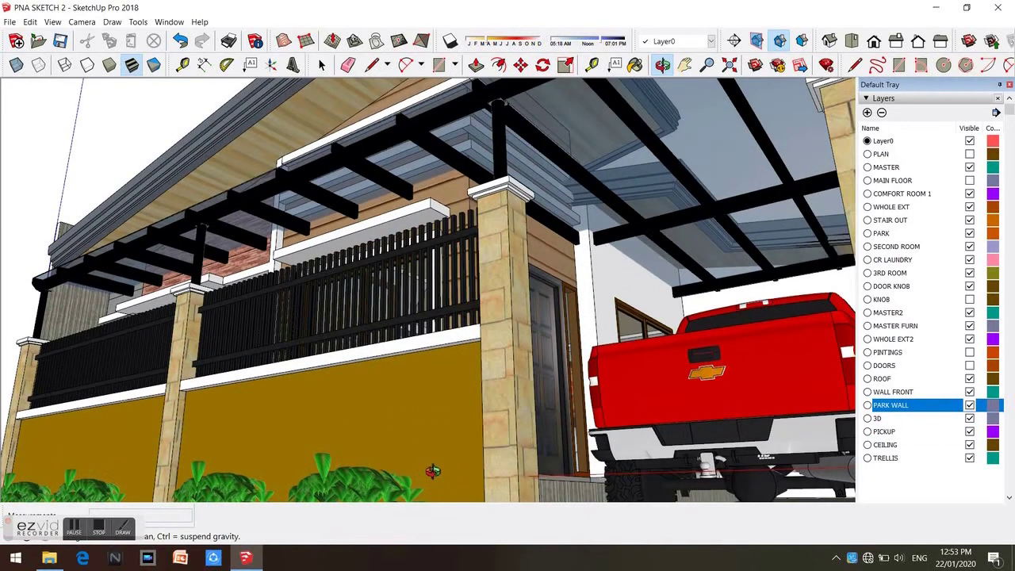